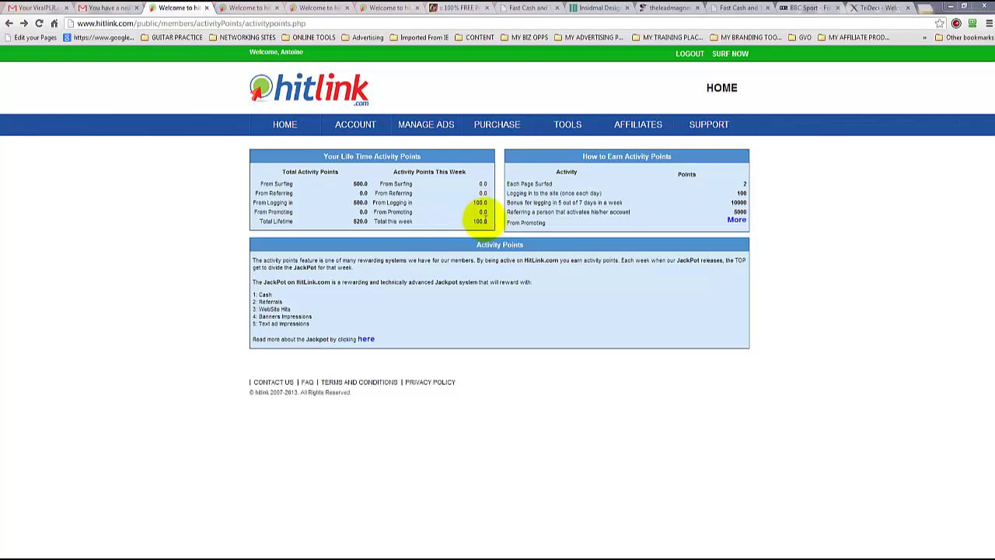
# From the Activity Points page, drop down the MANAGE ADS menu in the top navigation bar
pyautogui.moveTo(442, 134)
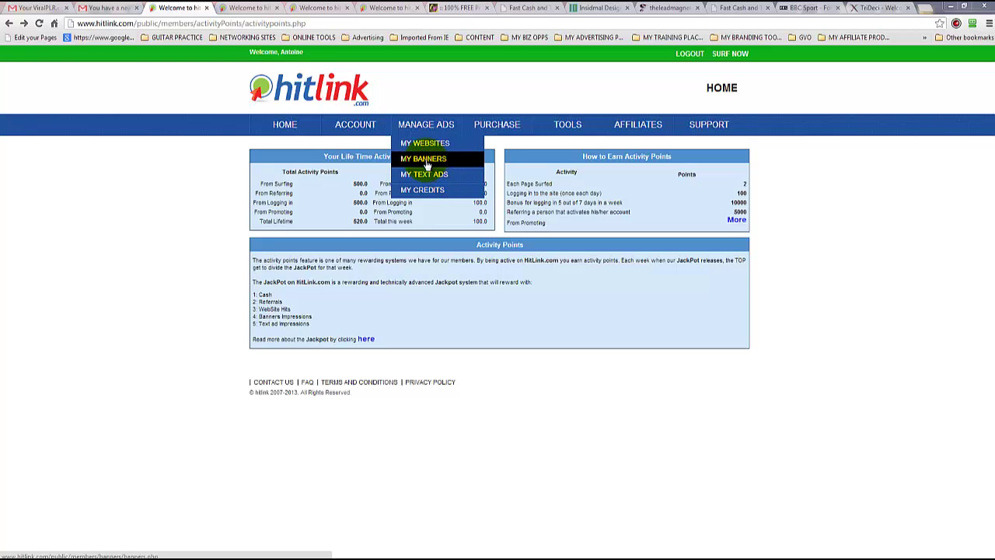
# Go to My Banners and enter ReferralMagnet as the new banner's name
pyautogui.click(426, 161)
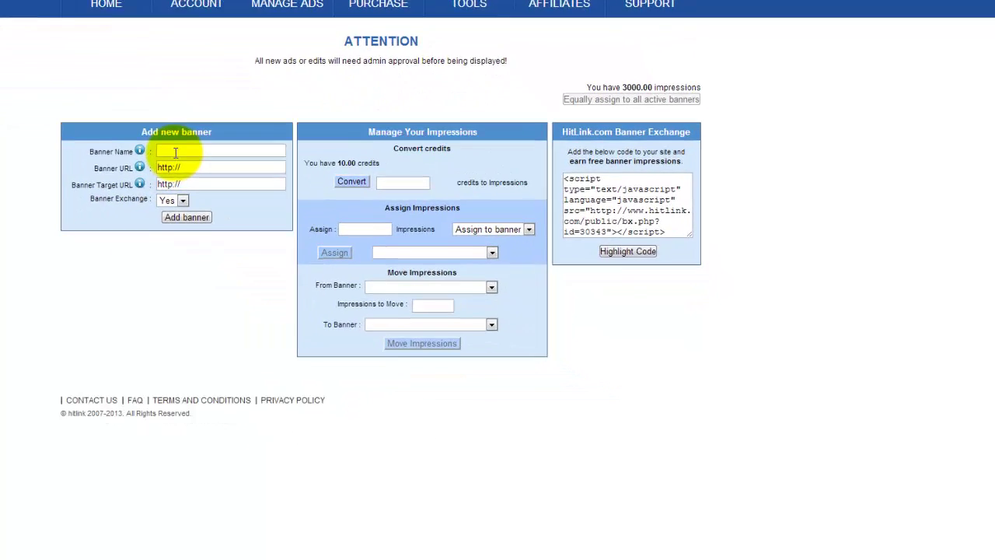
pyautogui.click(337, 240)
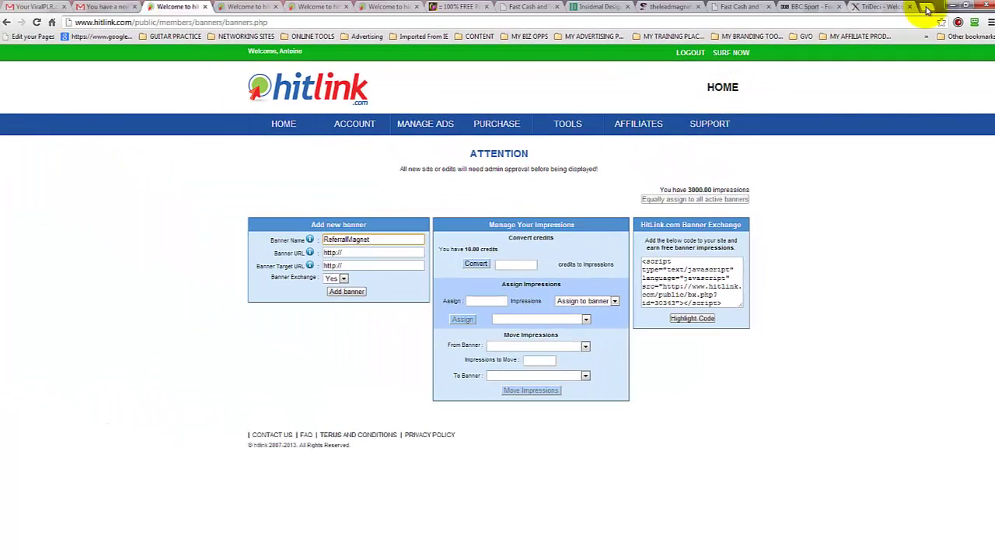
# Load referralmagnet.net in a new browser tab
pyautogui.click(922, 12)
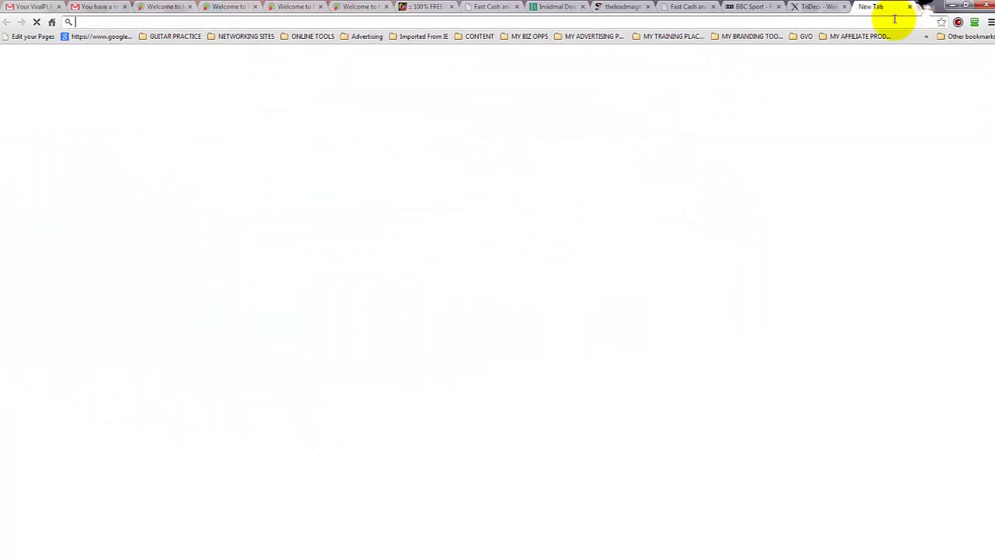
pyautogui.write('referralmagnet.net')
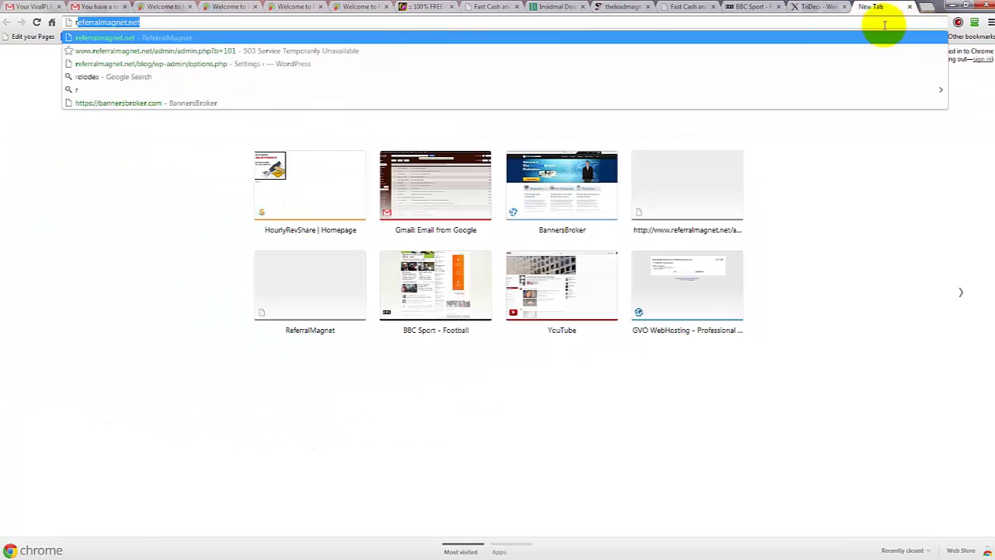
pyautogui.press('Return')
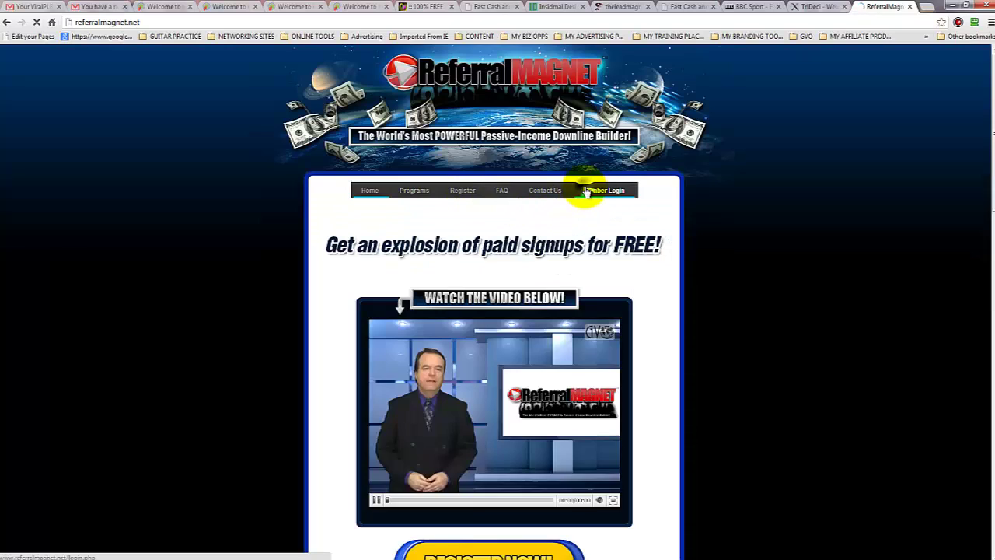
# Log in to ReferralMagnet's member area with the saved username and password
pyautogui.click(588, 191)
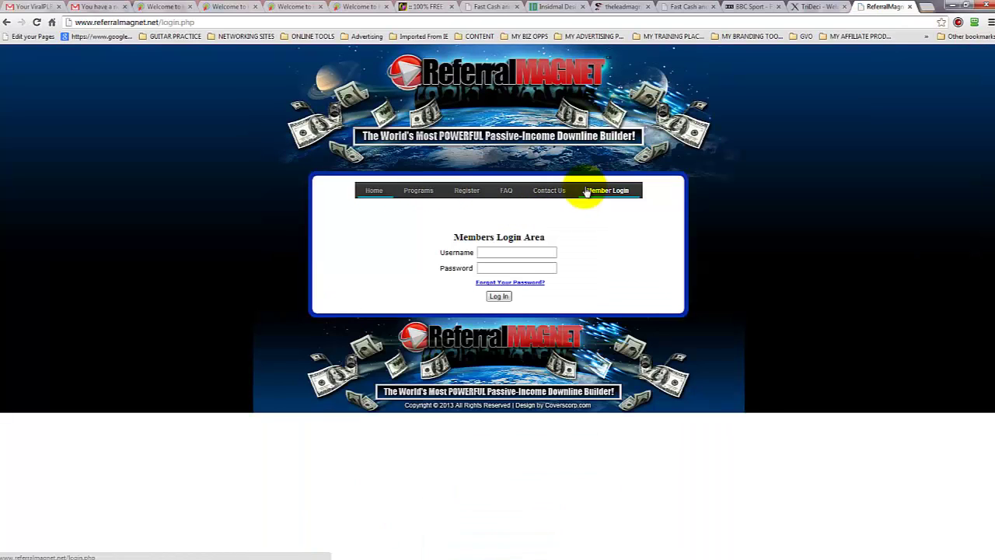
pyautogui.click(502, 252)
pyautogui.write('a')
pyautogui.click(496, 265)
pyautogui.click(494, 266)
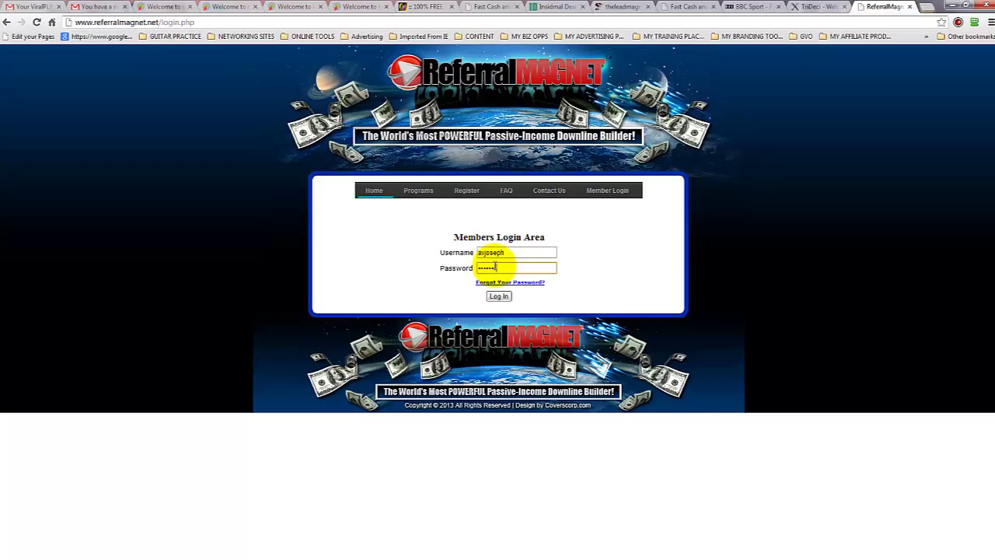
pyautogui.press('Return')
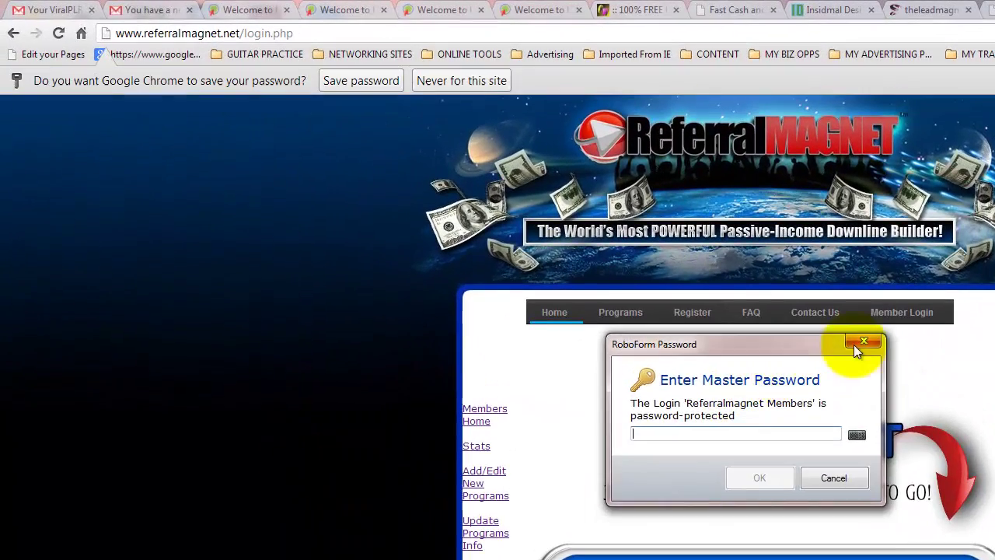
# Dismiss the RoboForm prompt and copy the referral text link from the Promotional Center
pyautogui.click(867, 342)
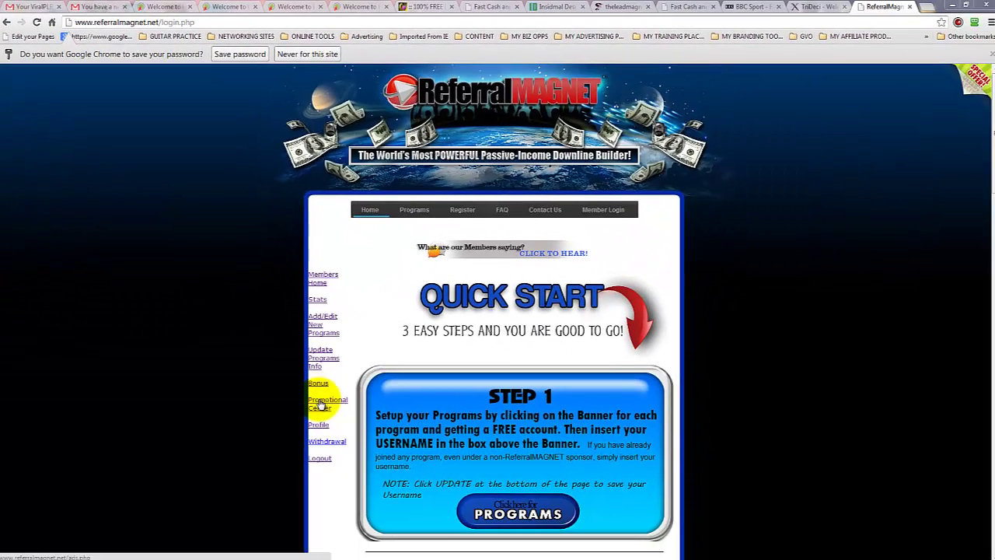
pyautogui.click(322, 404)
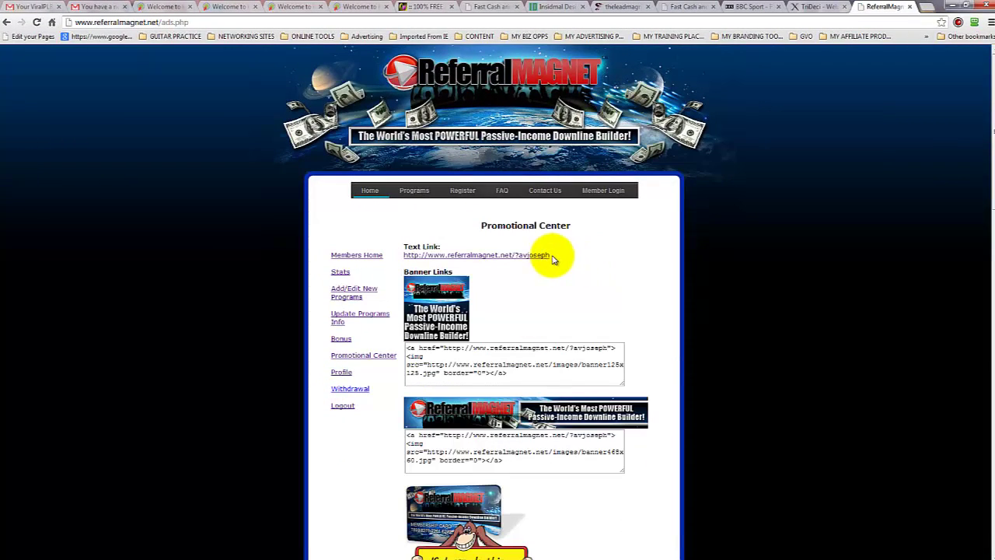
pyautogui.moveTo(548, 255); pyautogui.dragTo(405, 255)
pyautogui.hotkey('ctrl', 'c')
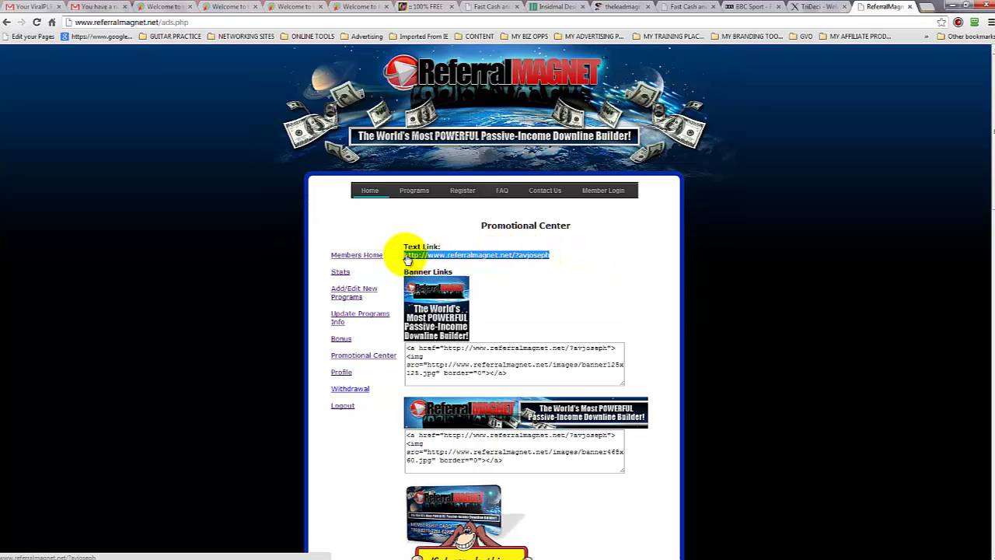
pyautogui.rightClick(409, 258)
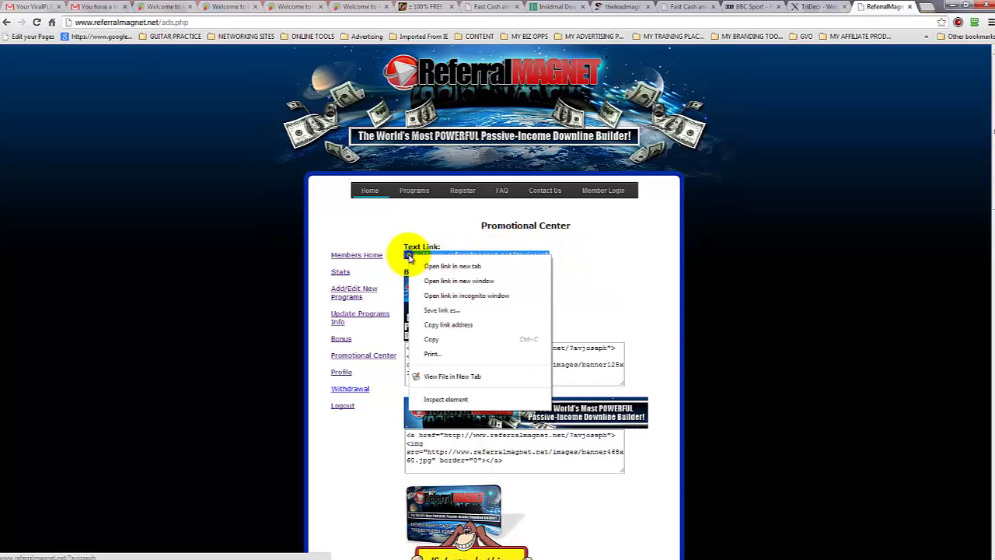
pyautogui.click(432, 339)
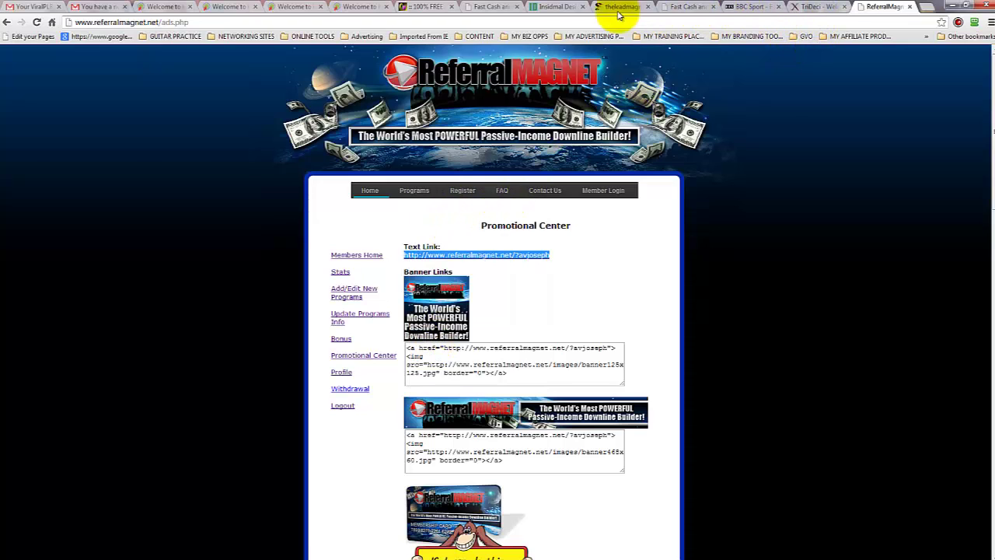
pyautogui.click(143, 9)
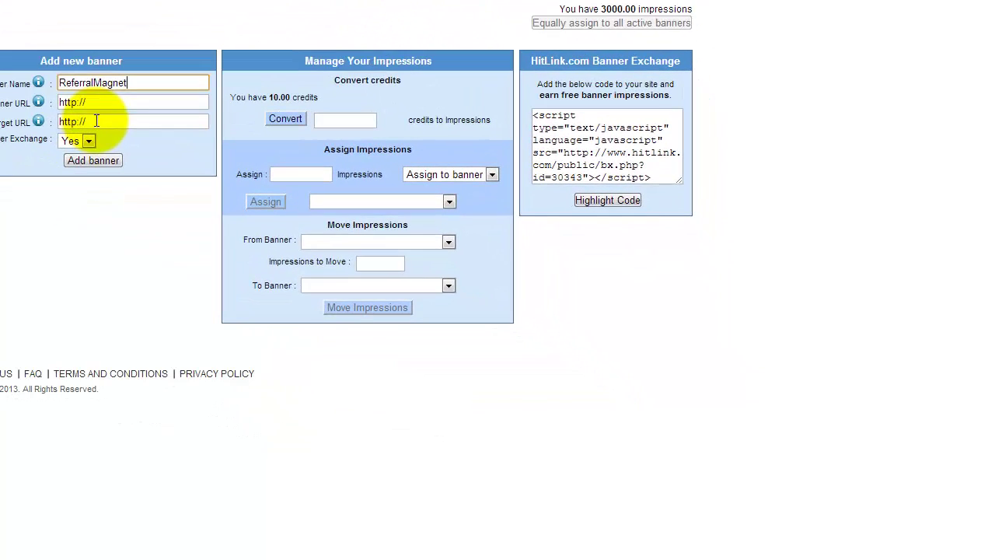
pyautogui.moveTo(348, 264); pyautogui.dragTo(324, 264)
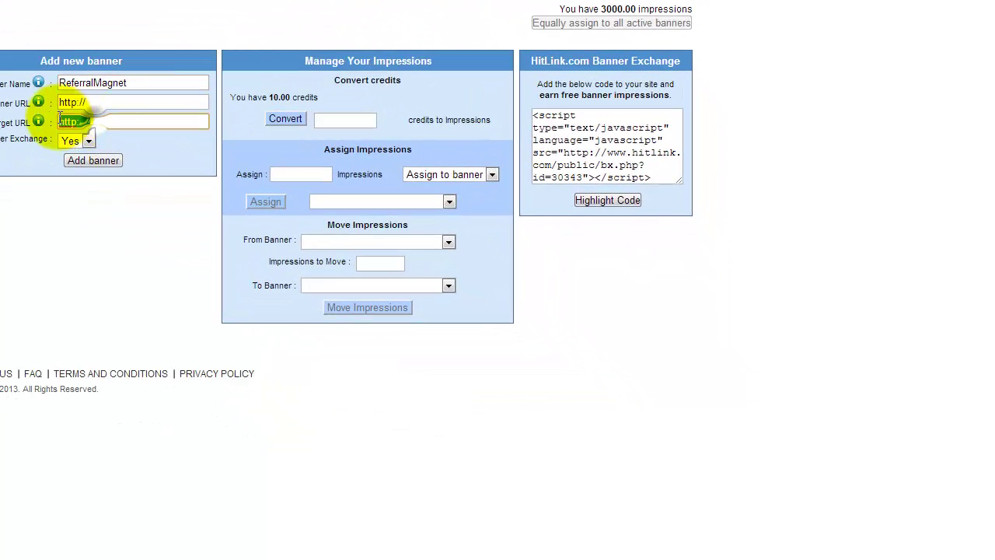
pyautogui.rightClick(78, 122)
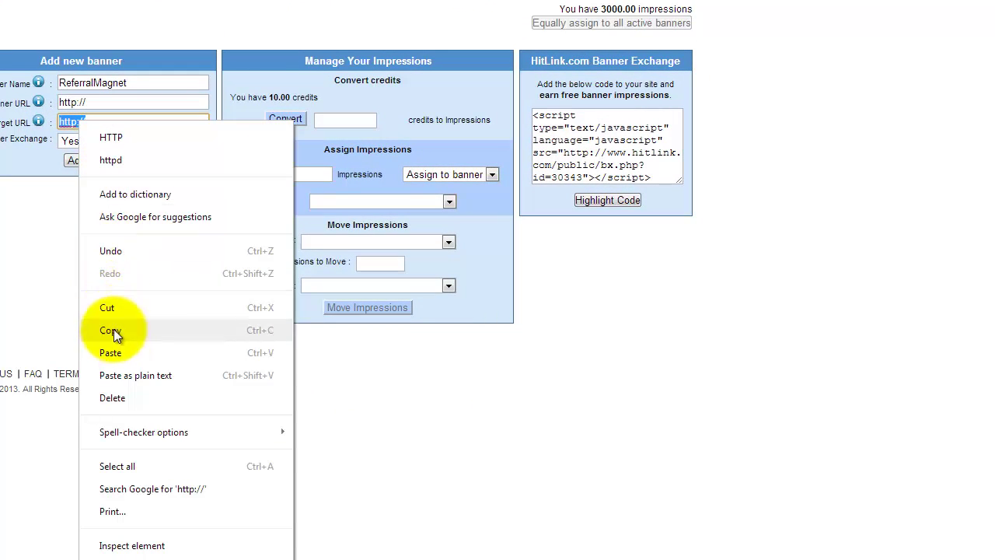
pyautogui.click(112, 351)
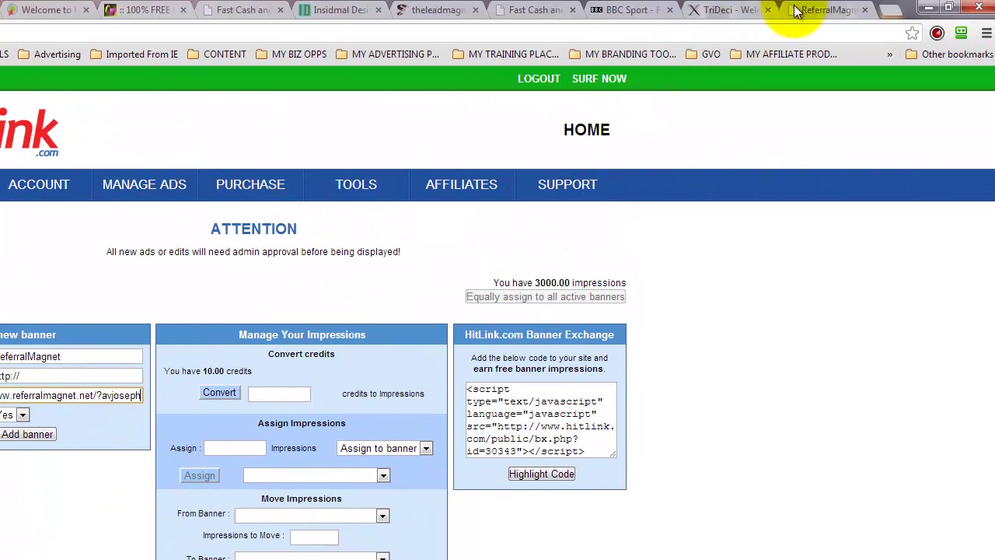
# Copy the 468x60 banner image address (images/banner468x60.jpg) from its Promotional Center code
pyautogui.click(813, 6)
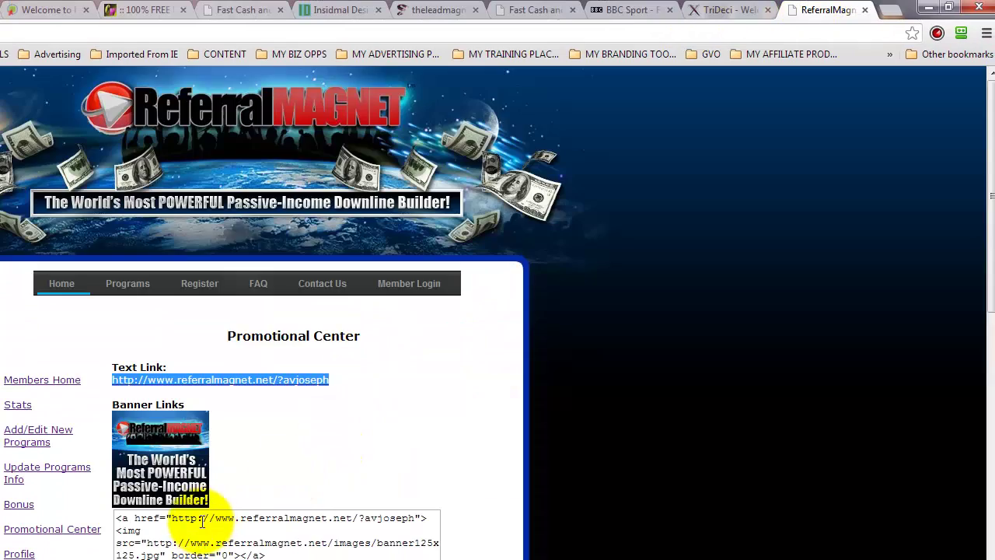
pyautogui.scroll(-2, 202, 529)
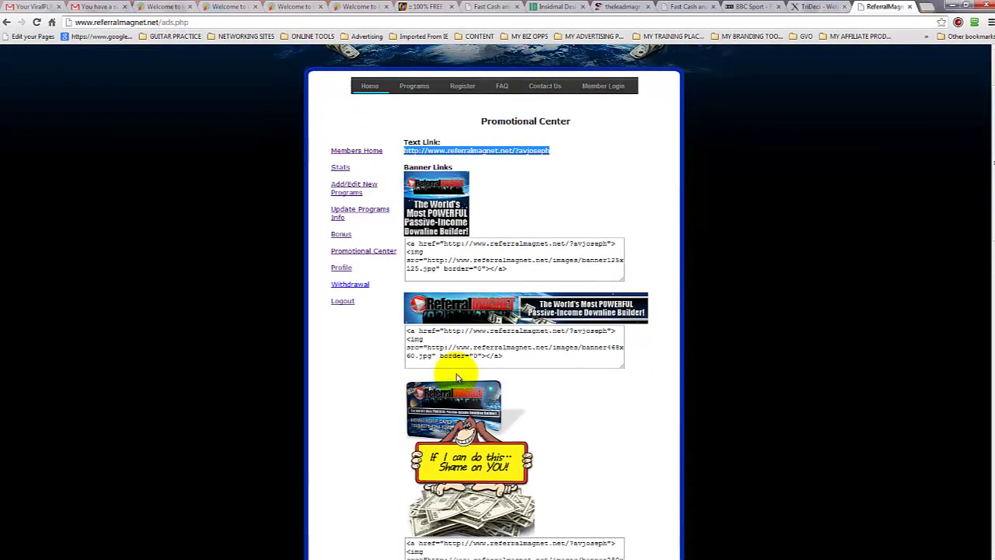
pyautogui.scroll(-1, 457, 379)
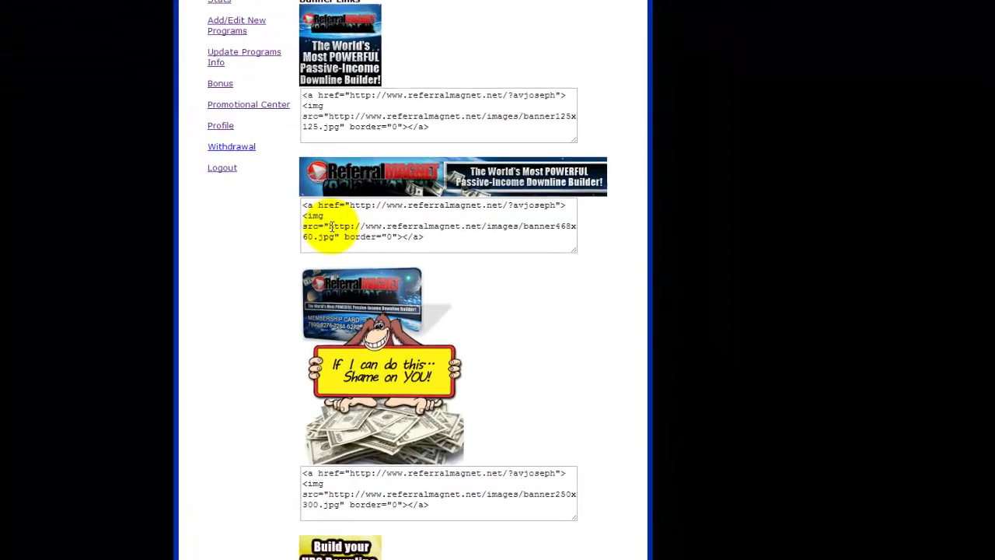
pyautogui.moveTo(329, 226); pyautogui.dragTo(336, 236)
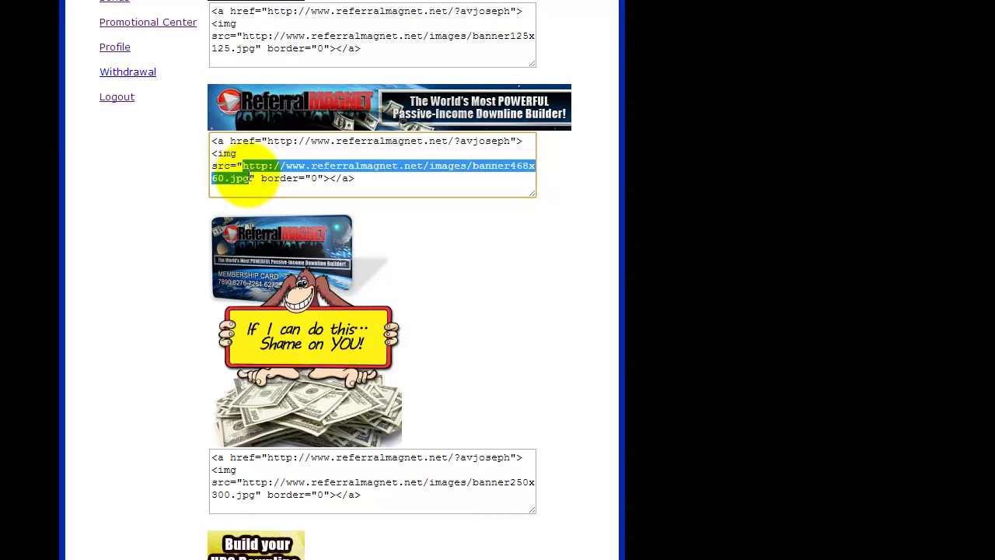
pyautogui.click(247, 166)
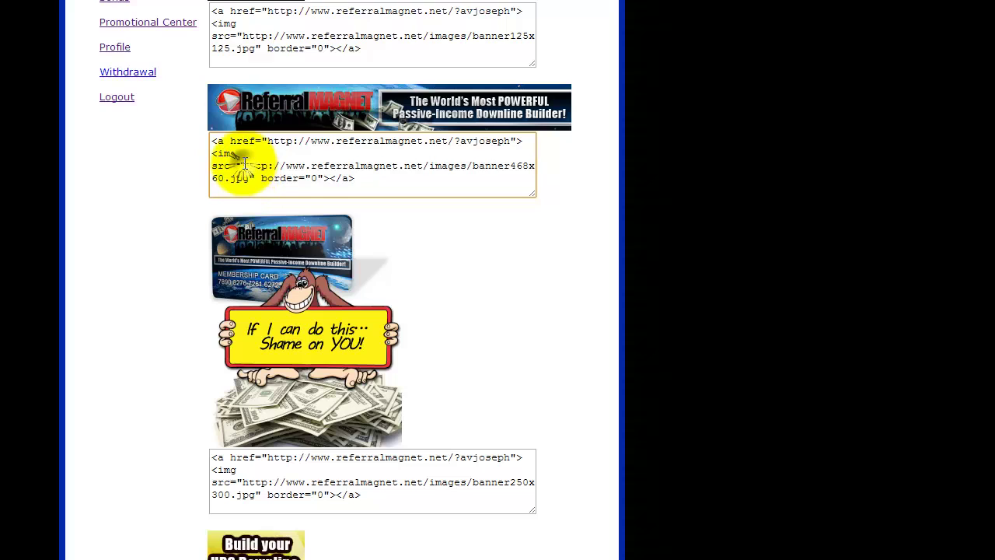
pyautogui.moveTo(244, 166); pyautogui.dragTo(248, 178)
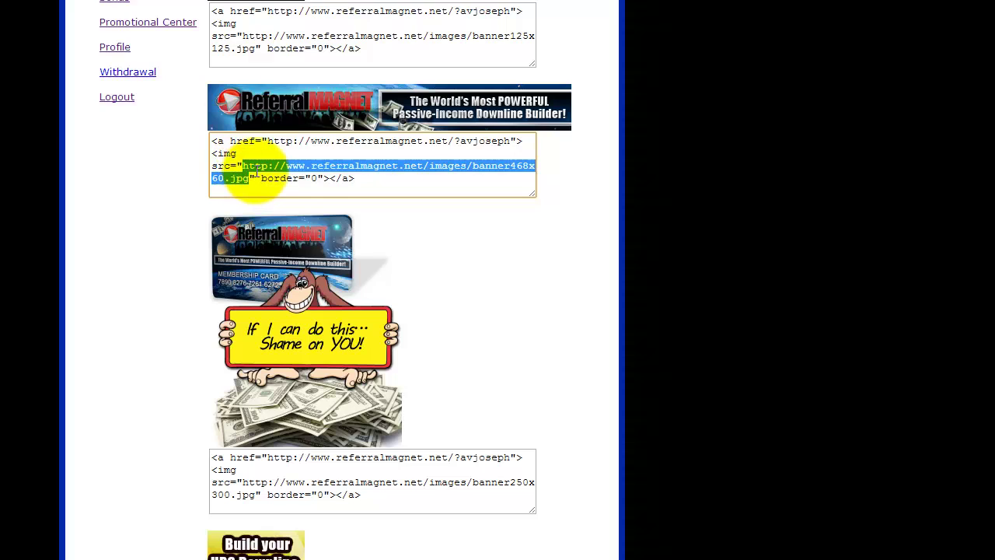
pyautogui.rightClick(253, 166)
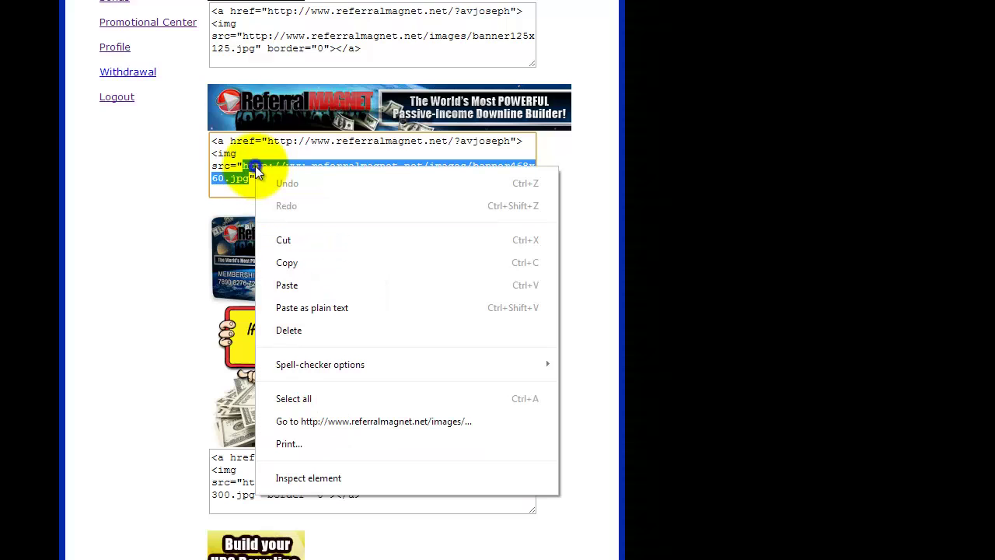
pyautogui.click(285, 262)
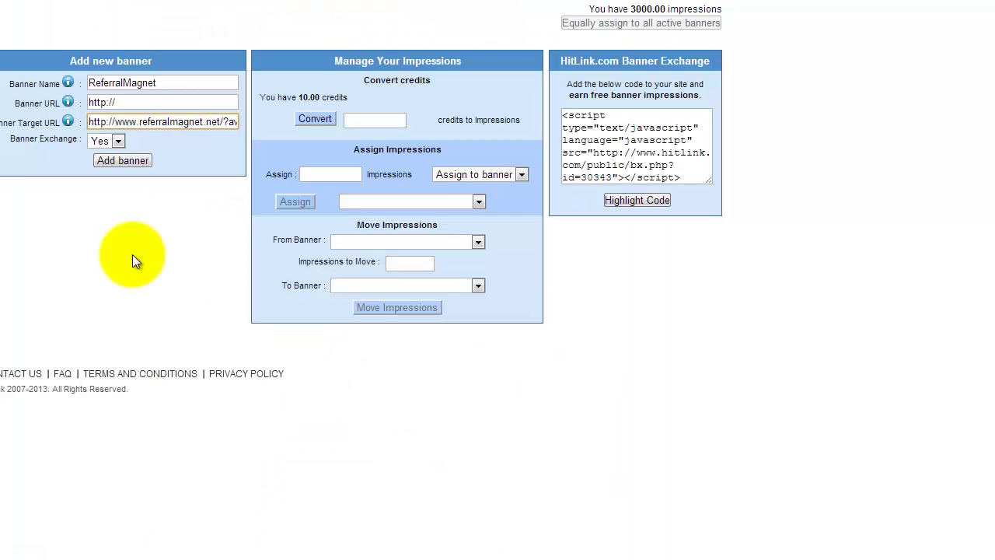
# Paste the 468x60 image address into Hitlink's Banner URL field and verify the full address
pyautogui.click(119, 102)
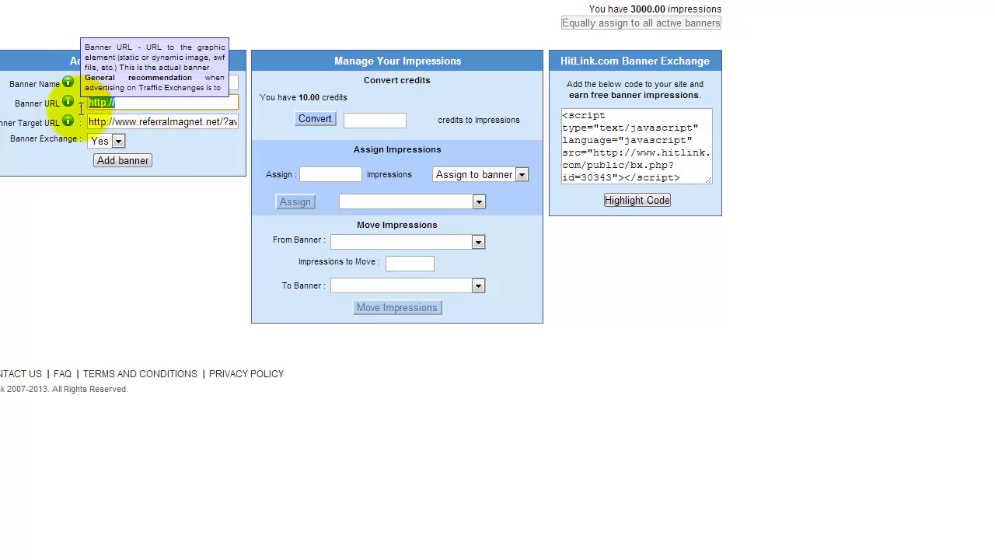
pyautogui.click(95, 102)
pyautogui.rightClick(95, 102)
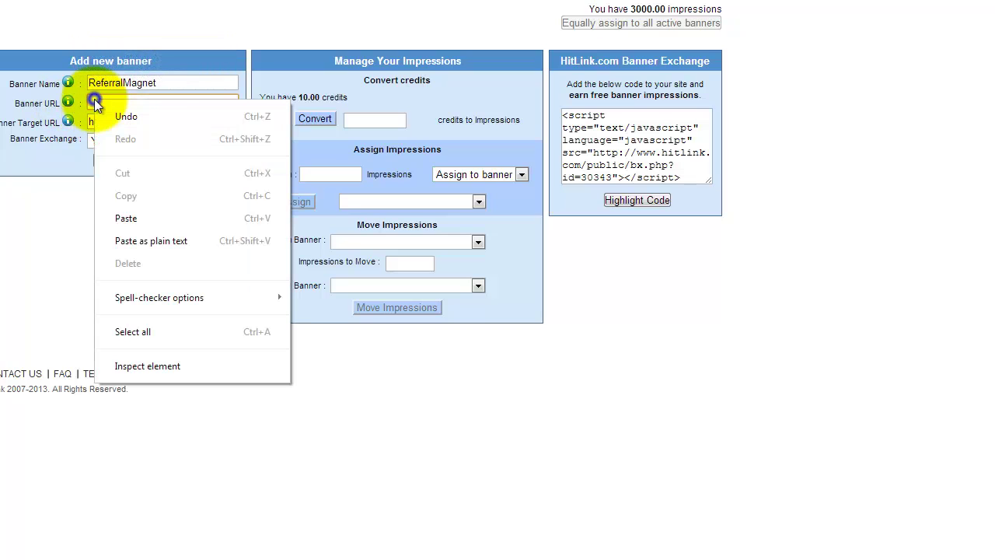
pyautogui.click(123, 221)
pyautogui.moveTo(101, 102); pyautogui.dragTo(51, 102)
pyautogui.click(92, 105)
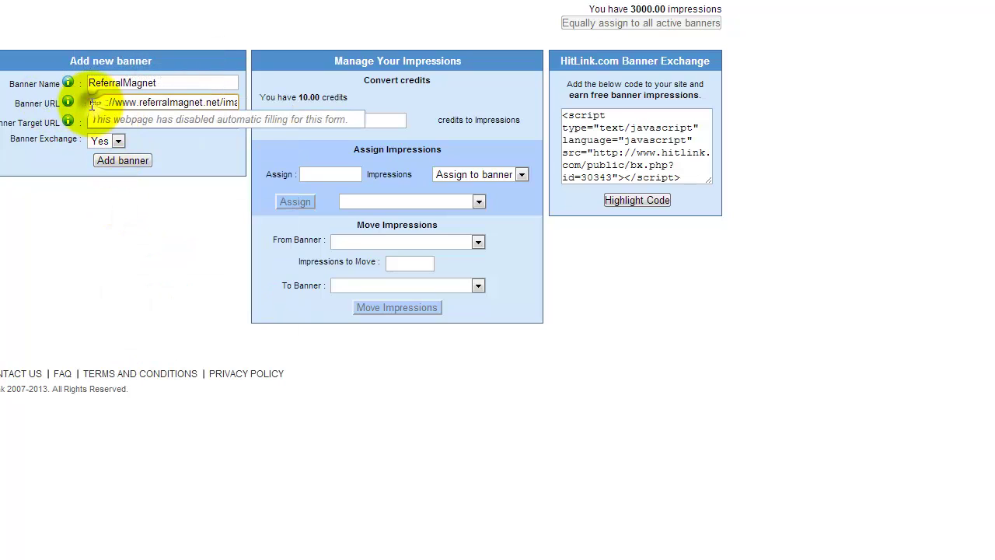
pyautogui.moveTo(89, 103); pyautogui.dragTo(267, 106)
pyautogui.click(183, 168)
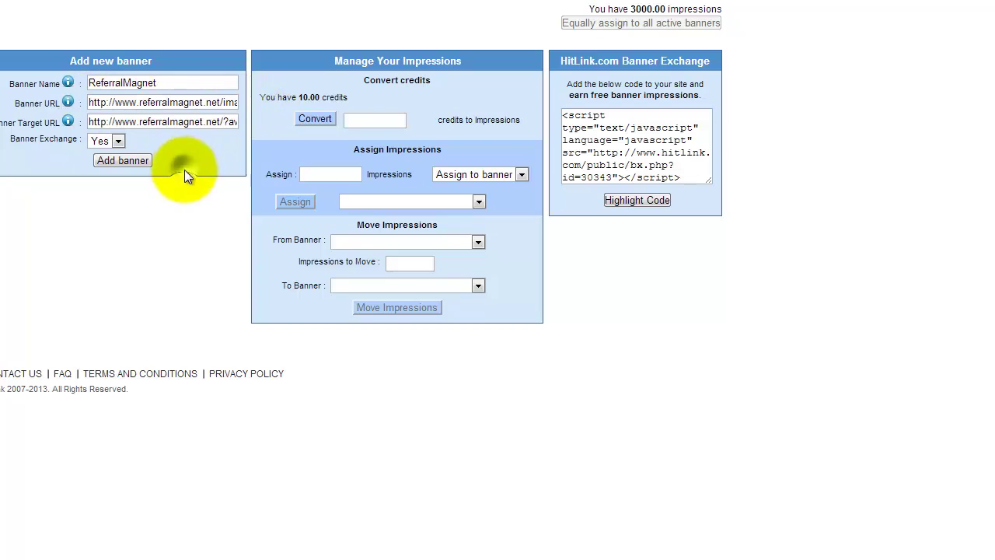
# Add the ReferralMagnet banner and check the 3000.00 impressions balance
pyautogui.click(125, 161)
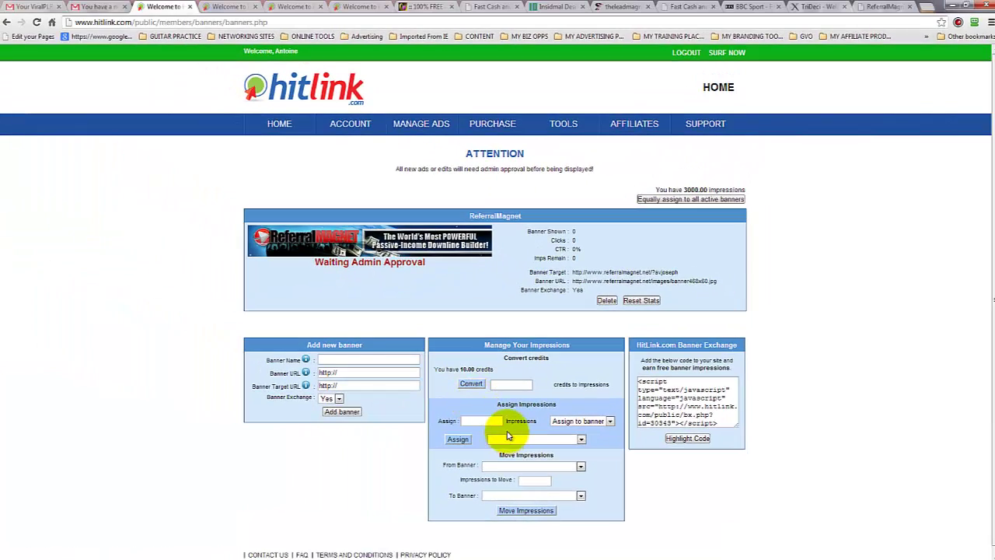
pyautogui.scroll(-1, 465, 426)
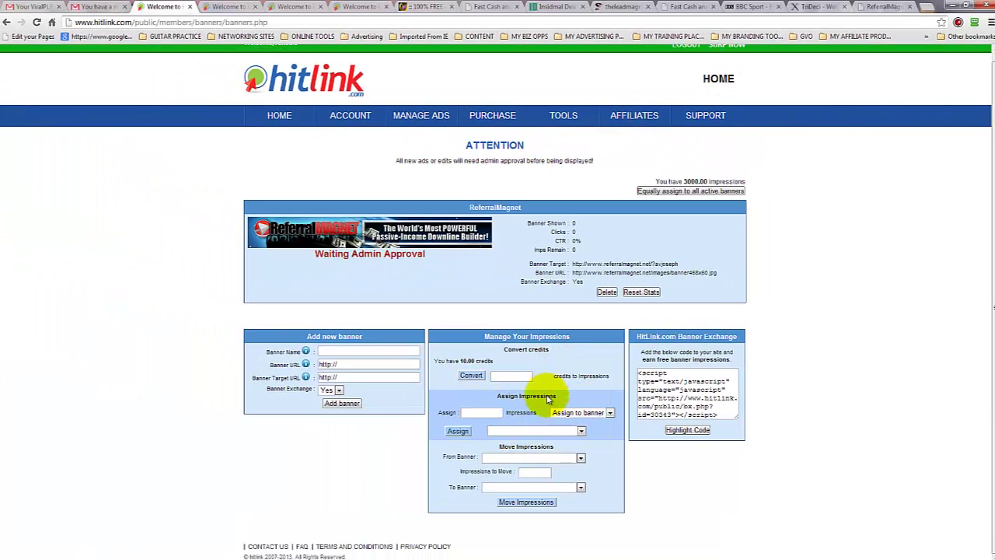
pyautogui.moveTo(663, 181); pyautogui.dragTo(748, 187)
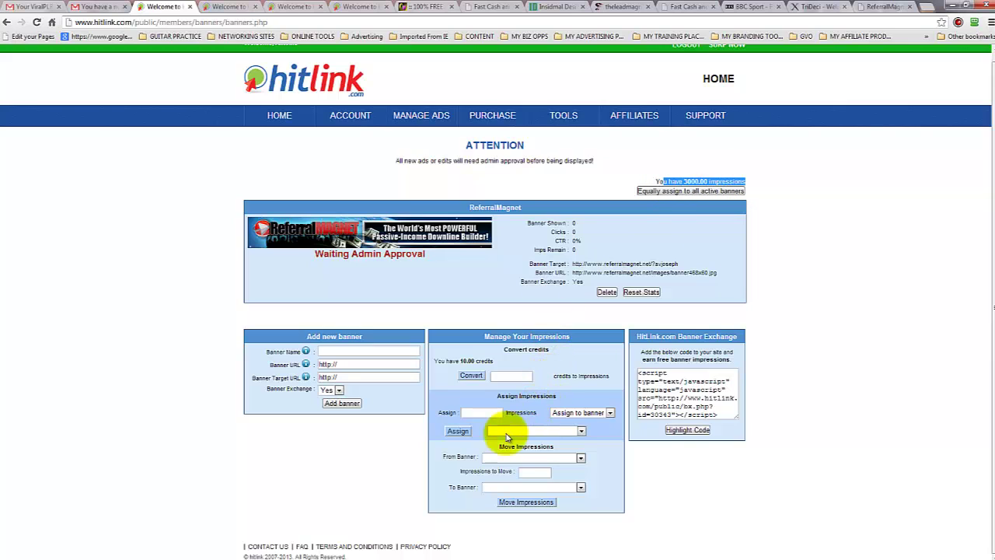
# Assign 3000 impressions to the new banner
pyautogui.click(477, 412)
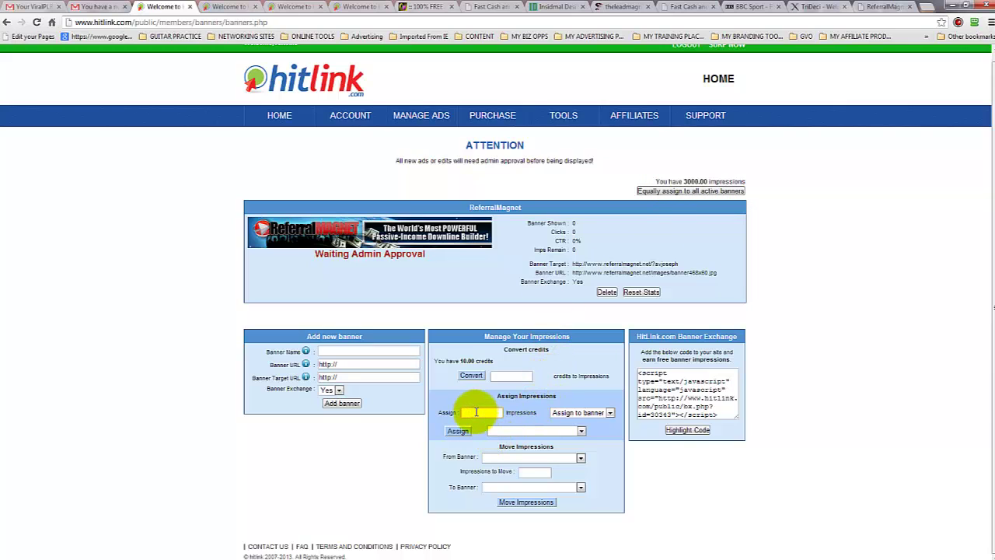
pyautogui.write('30')
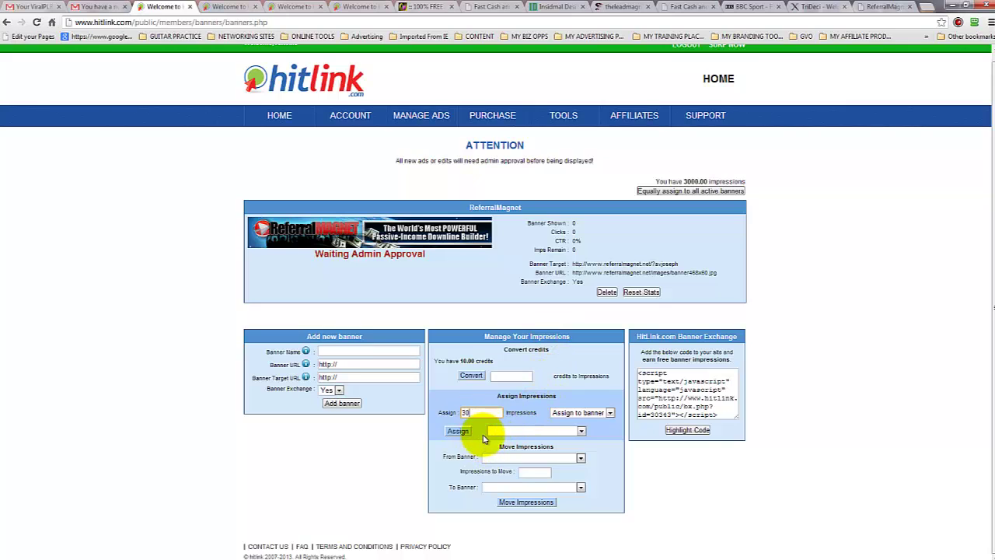
pyautogui.write('00')
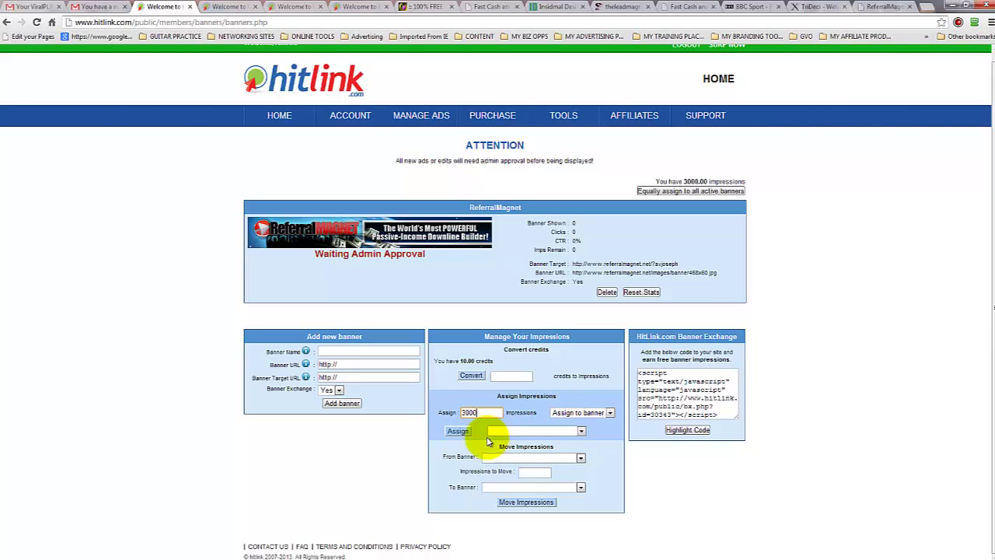
pyautogui.click(566, 430)
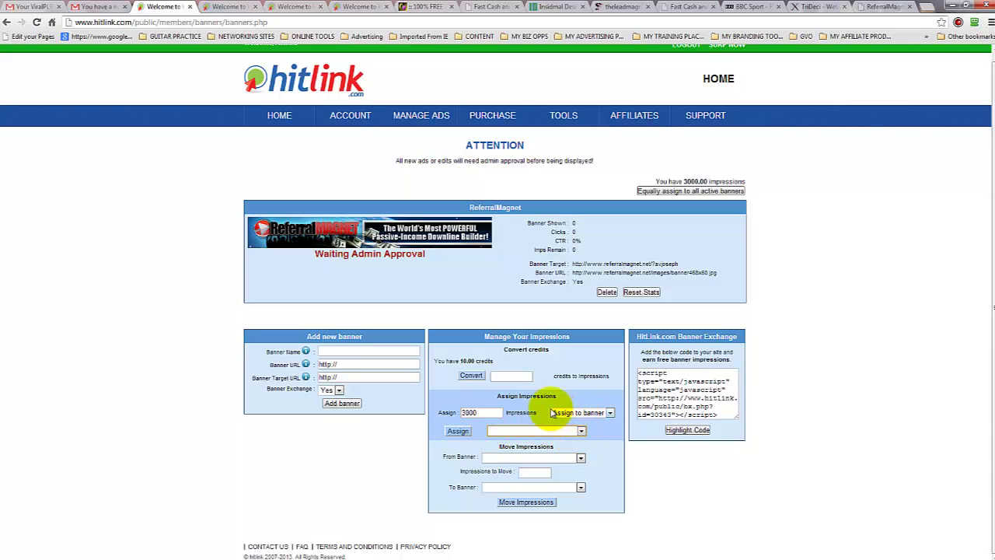
pyautogui.click(459, 431)
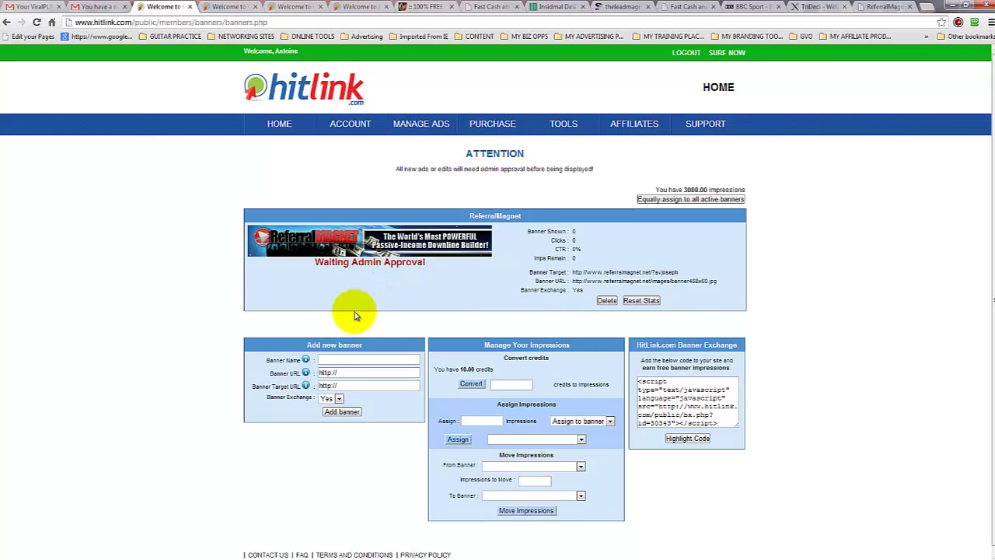
pyautogui.click(490, 421)
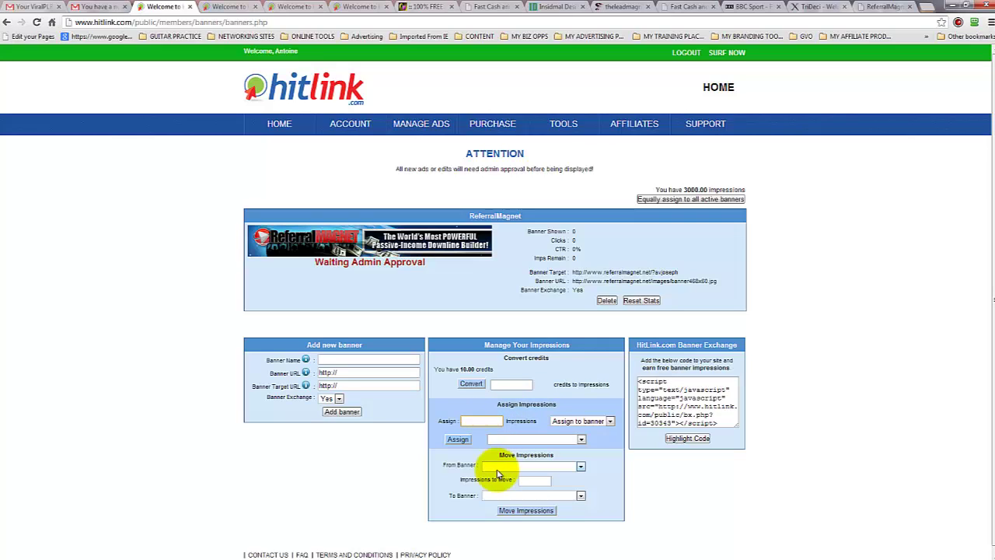